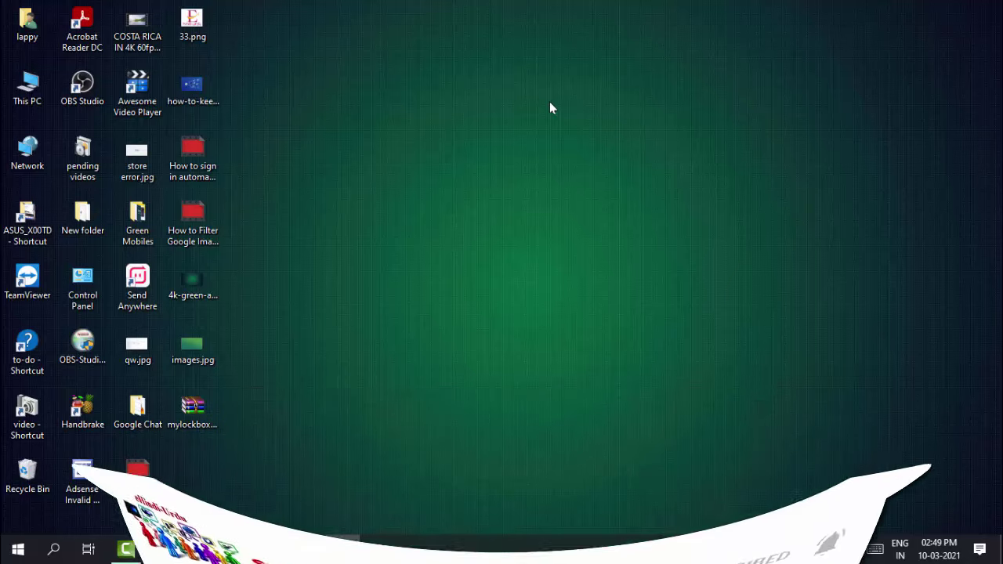
Start a Google search for 'my lockbox' in Chrome.
key(super)
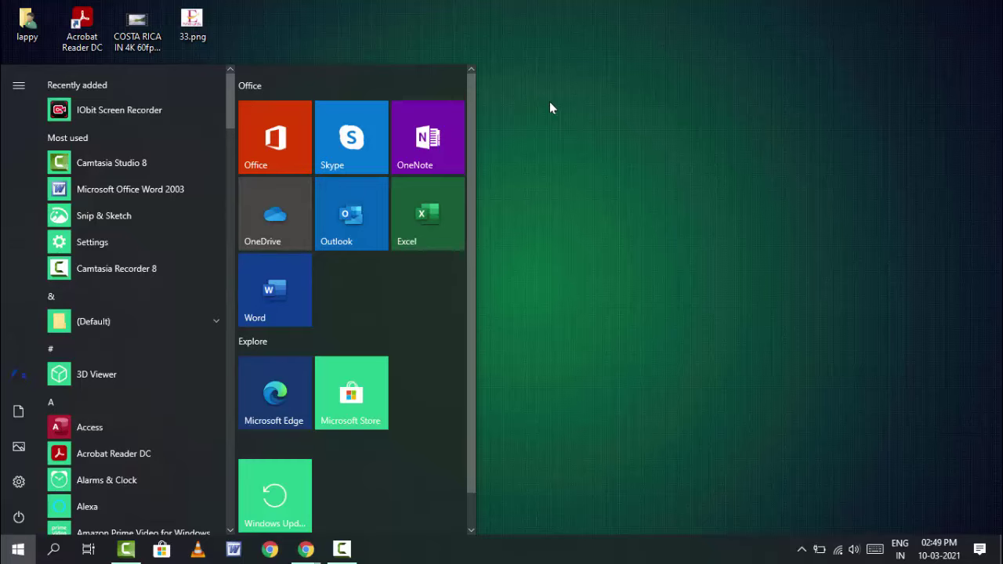
key(super)
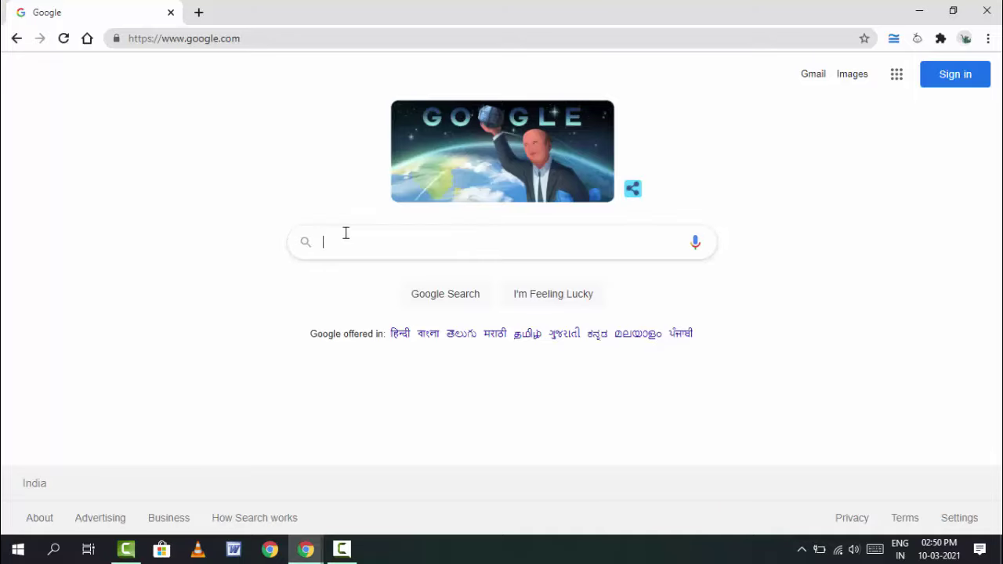
click(345, 233)
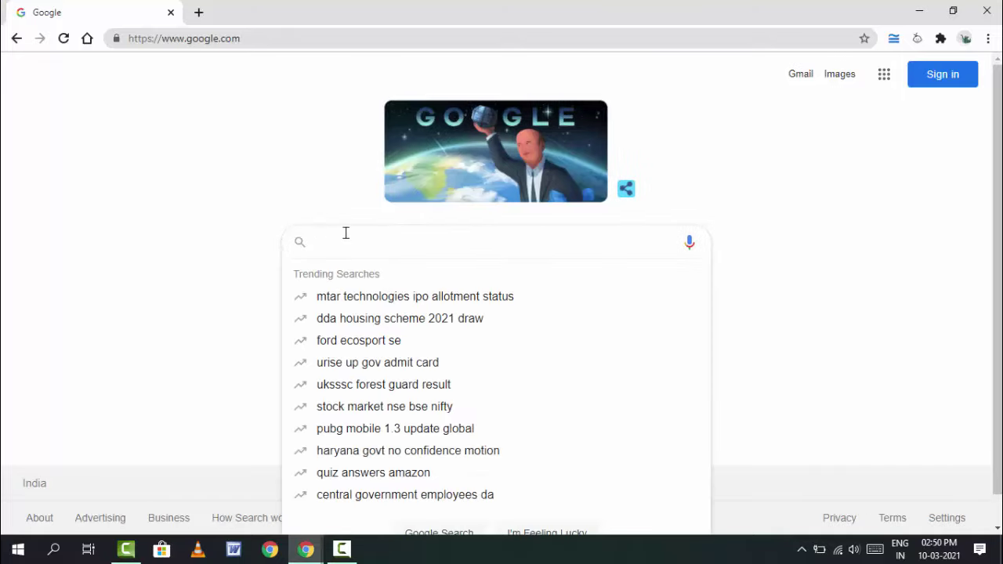
text(my lo)
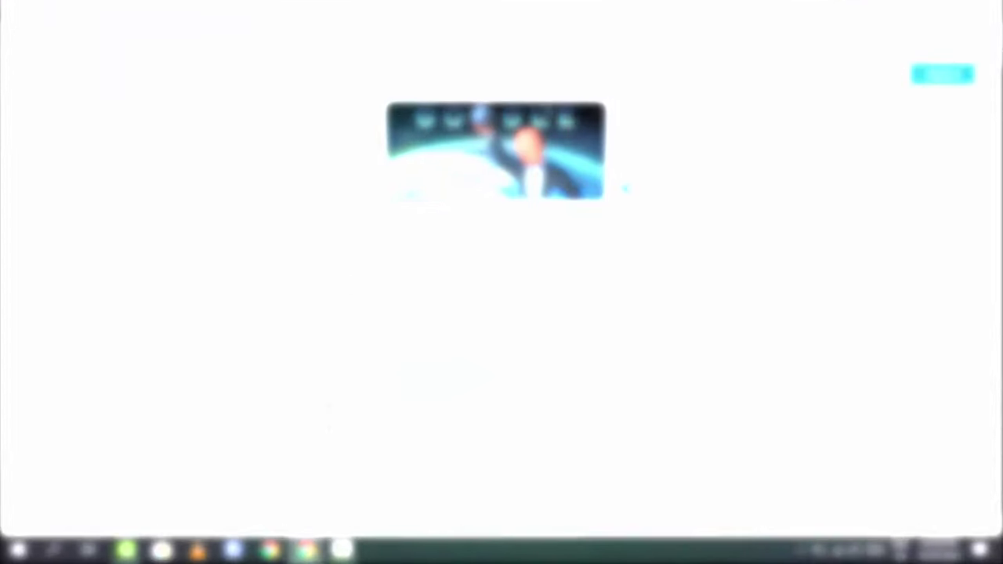
text(ckbox)
Search 'my lockbox software', open the FSPro Labs My Lockbox page, and minimise Chrome.
key(Down)
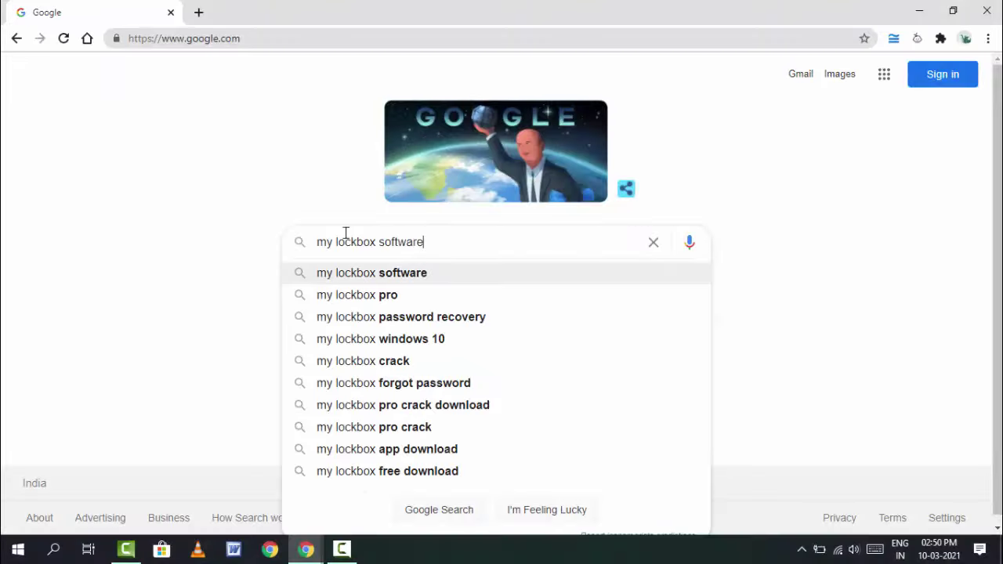
key(Return)
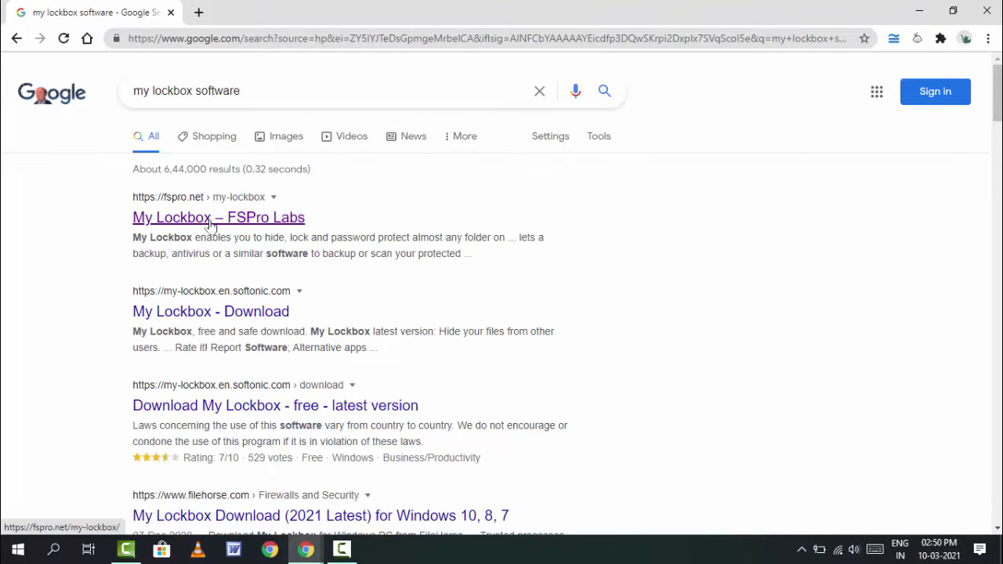
click(210, 225)
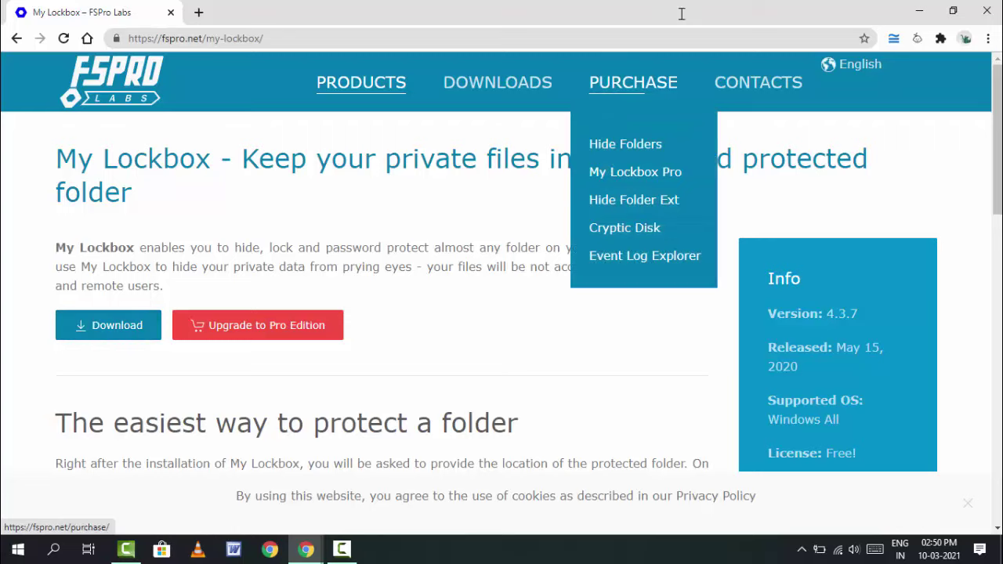
click(919, 9)
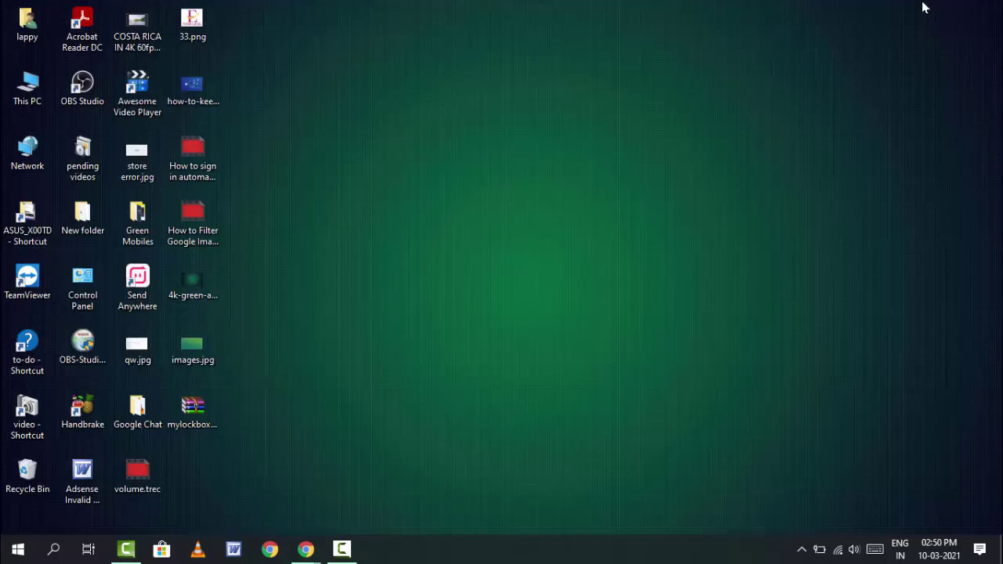
Extract mylockbox_setup.zip onto the desktop and launch the extracted mylockbox_setup.exe.
right_click(192, 414)
click(305, 185)
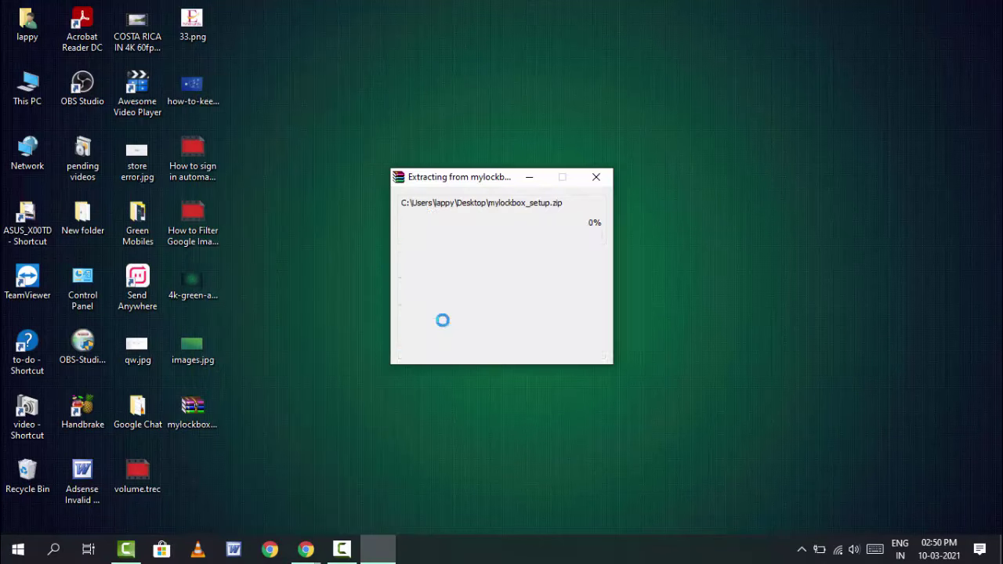
right_click(333, 397)
click(416, 178)
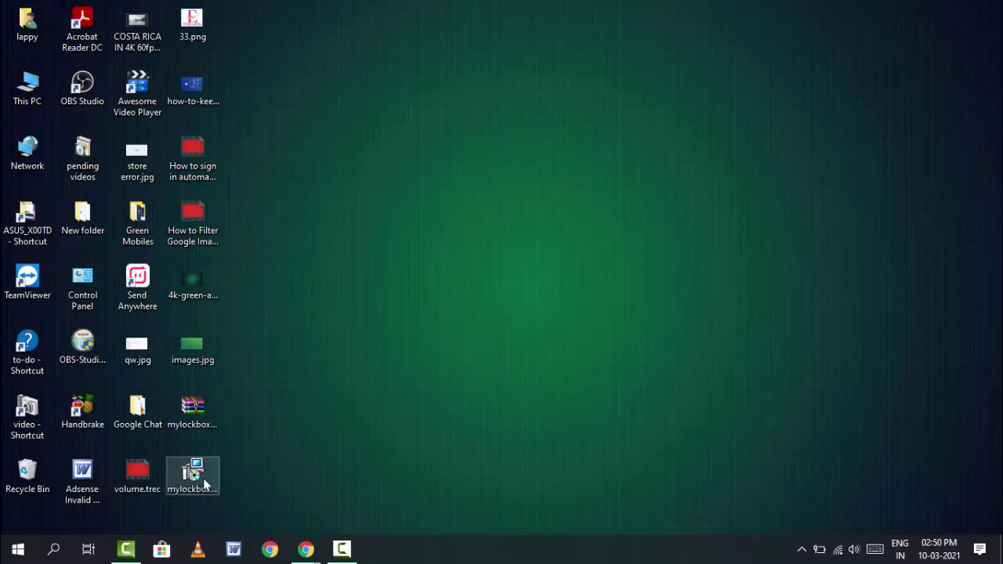
click(206, 470)
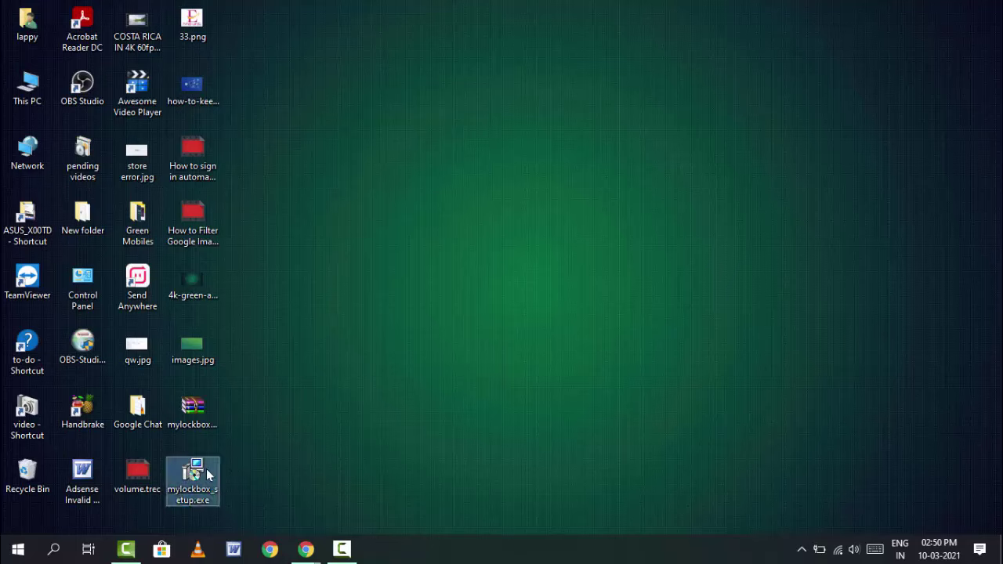
double_click(207, 474)
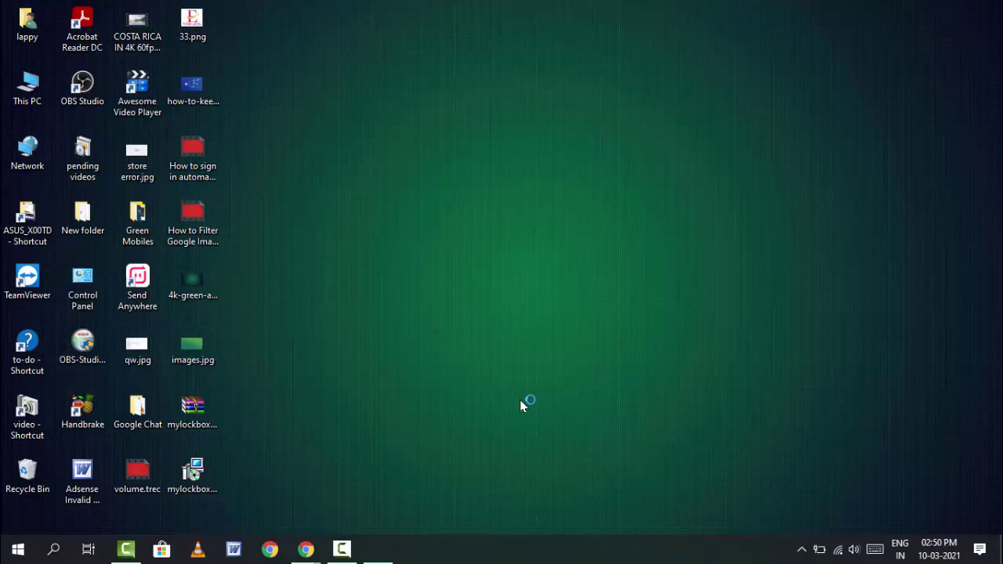
Install My Lockbox in English to C:\Program Files\My Lockbox, accepting the licence and default shortcut folder.
click(447, 375)
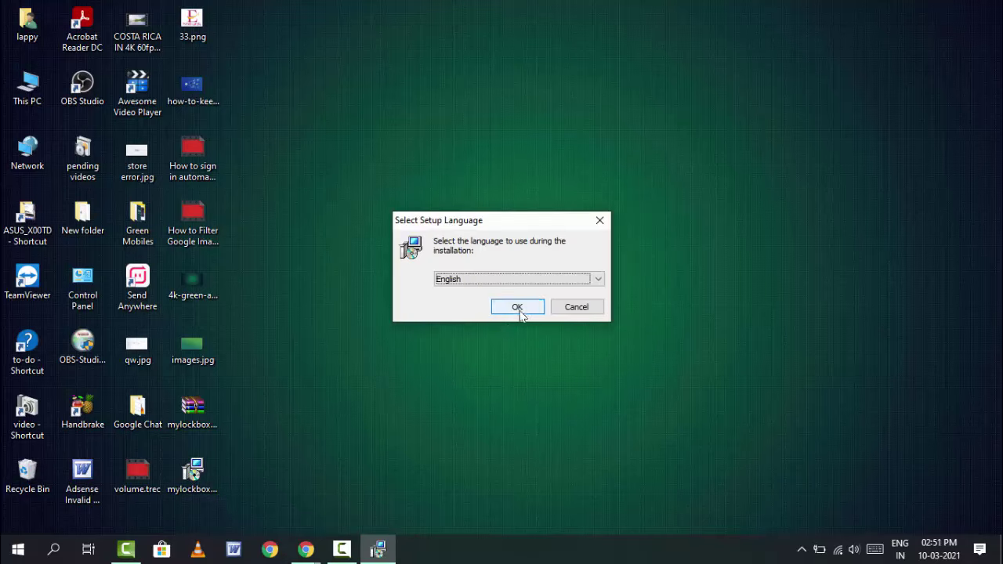
click(519, 311)
click(401, 348)
click(582, 393)
click(494, 253)
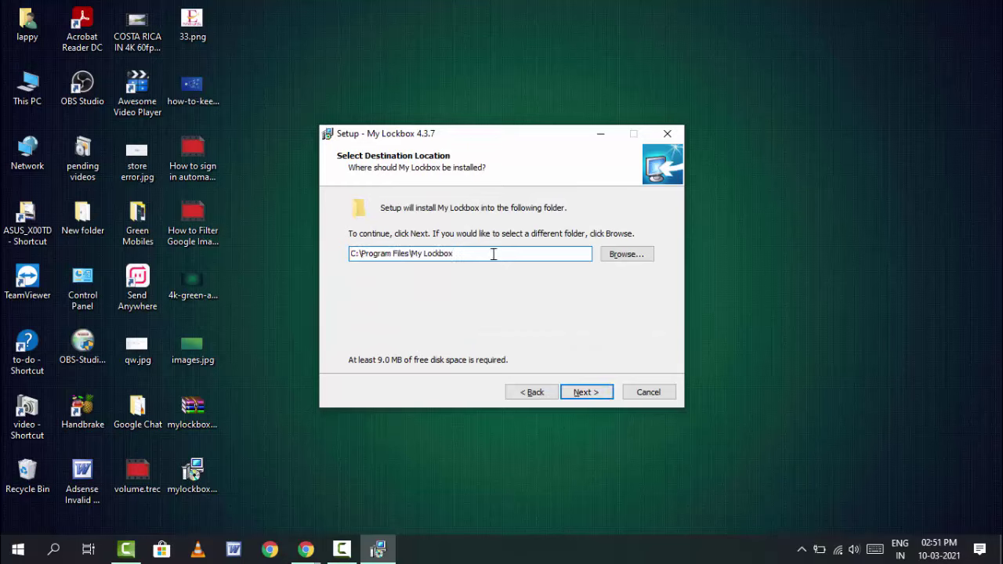
click(586, 392)
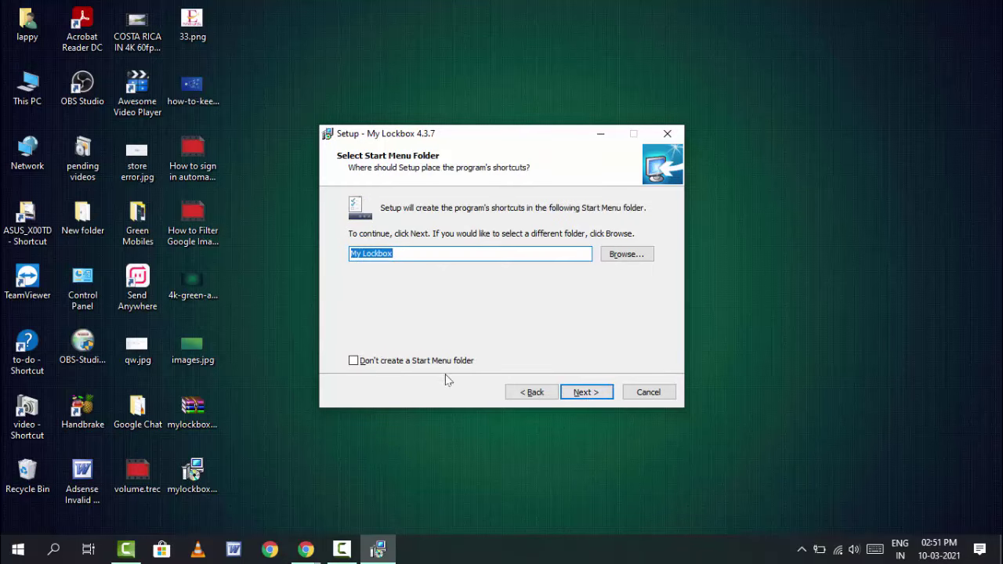
click(589, 394)
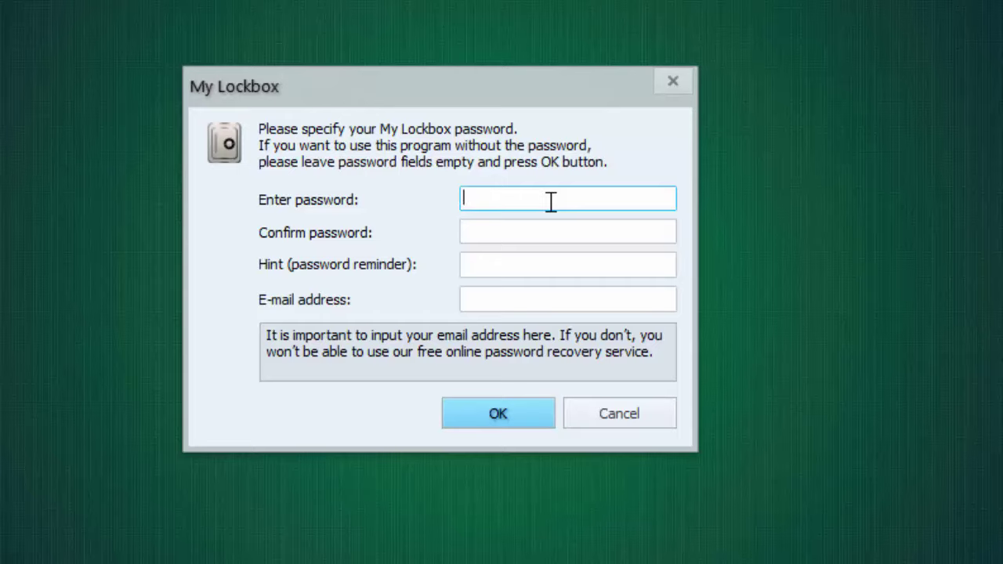
Enter and confirm the new password, set hint 'NEw', and continue without an e-mail address.
text(1)
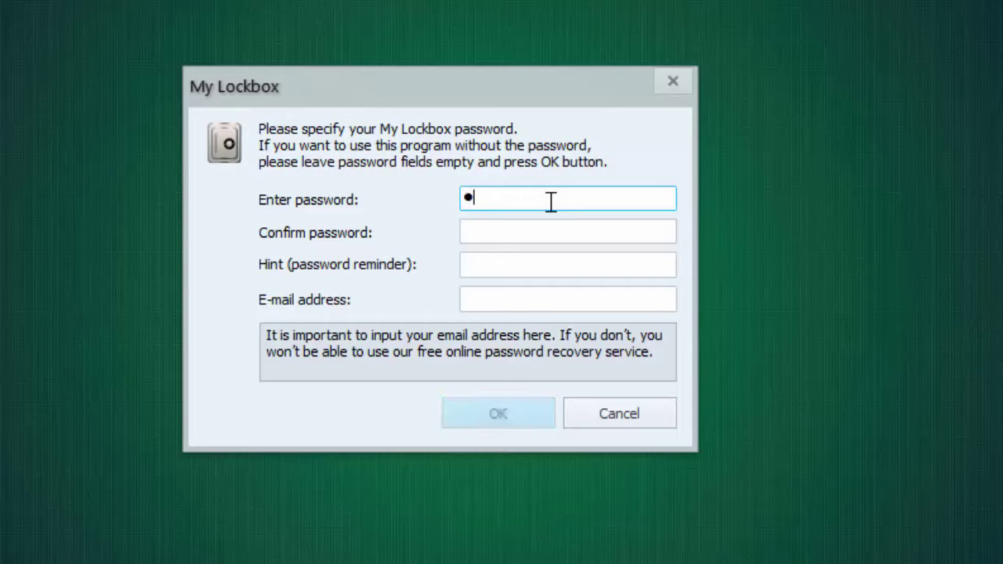
text(234567)
key(Tab)
text(1234)
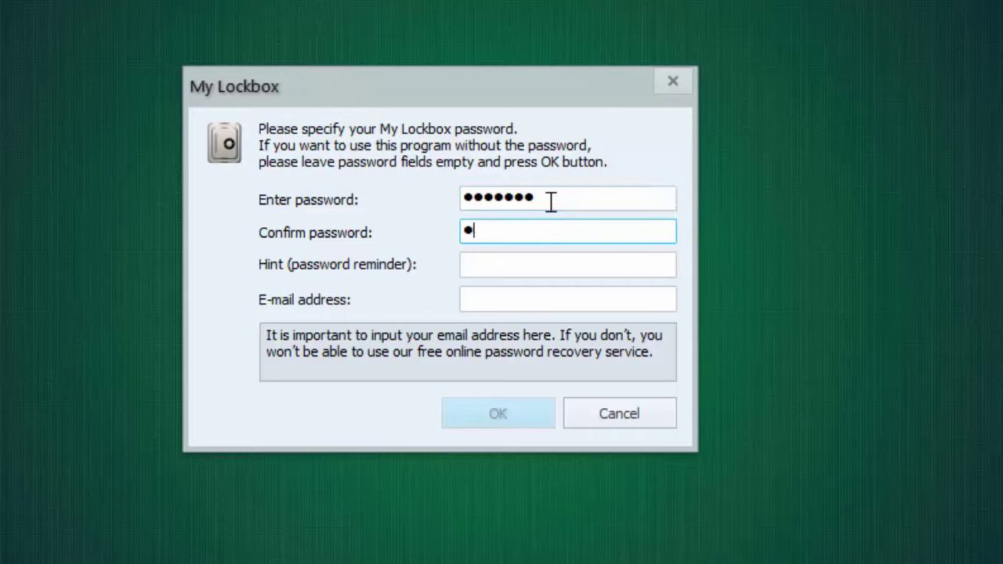
text(567)
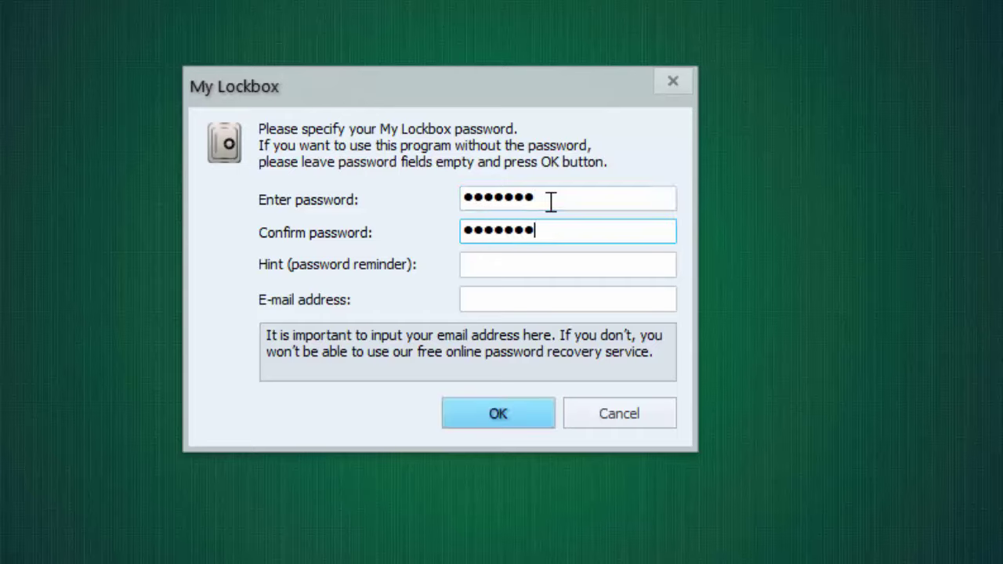
key(Tab)
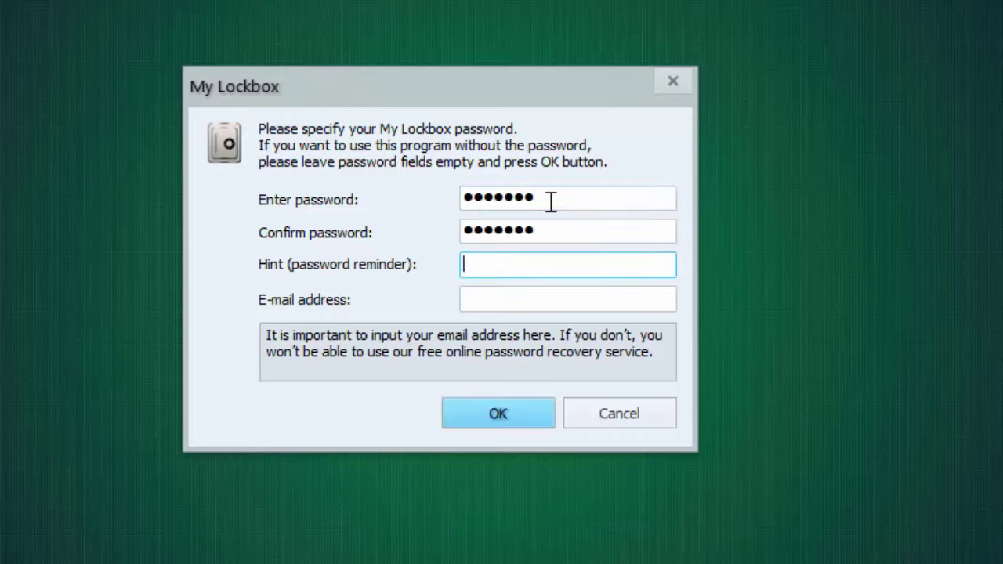
text(NEw)
key(Tab)
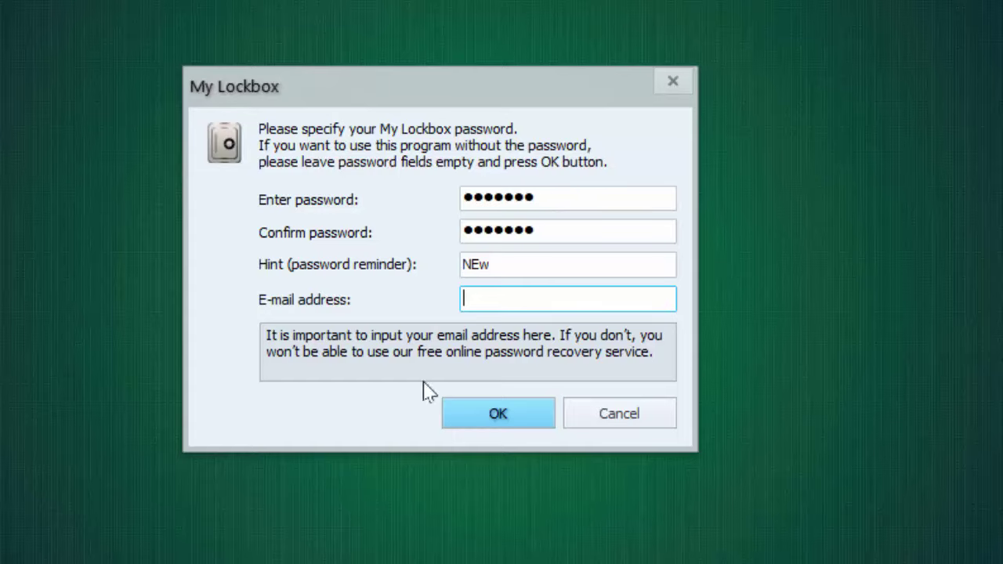
click(505, 424)
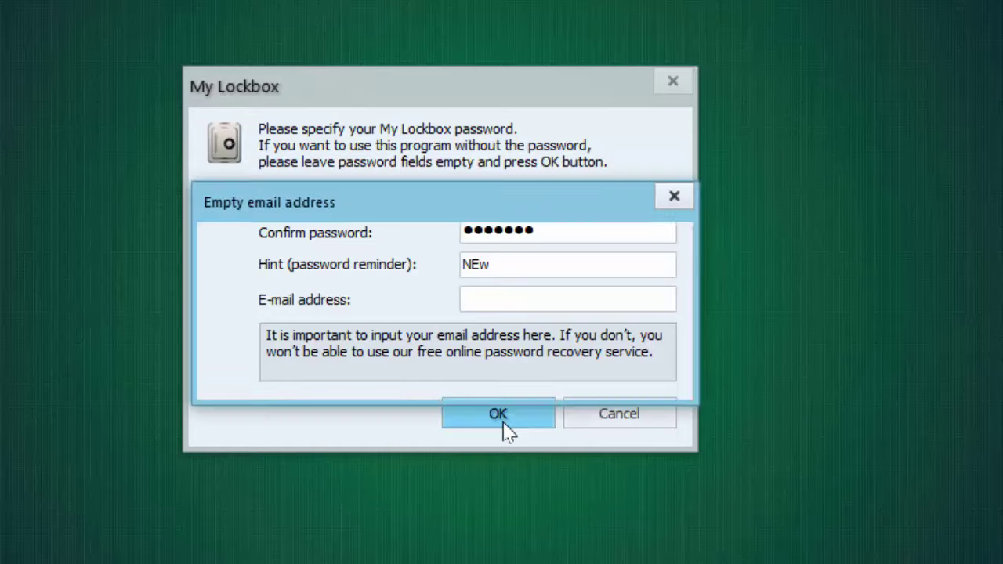
click(533, 381)
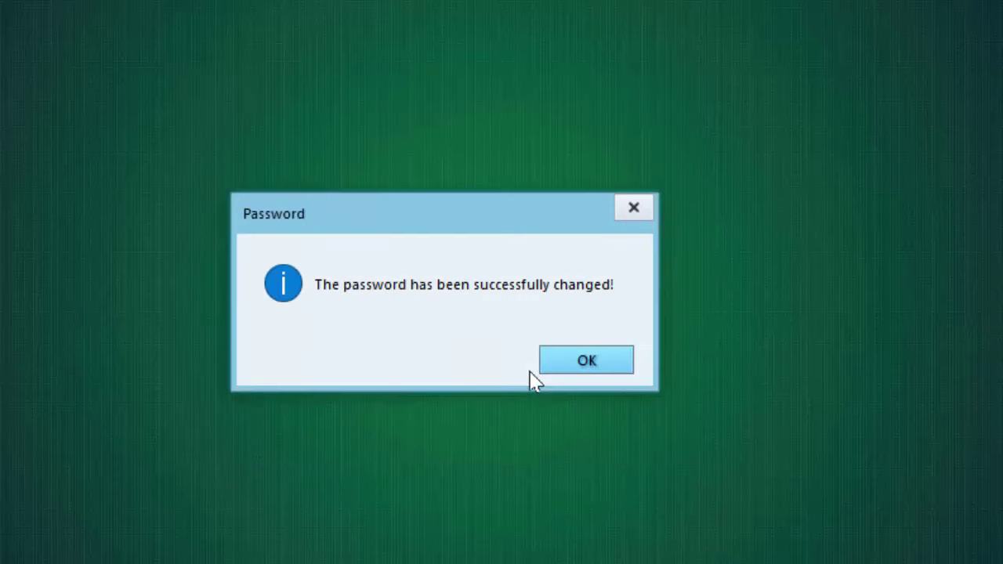
Dismiss the password-changed message and open Browse... to pick the folder to protect.
key(Return)
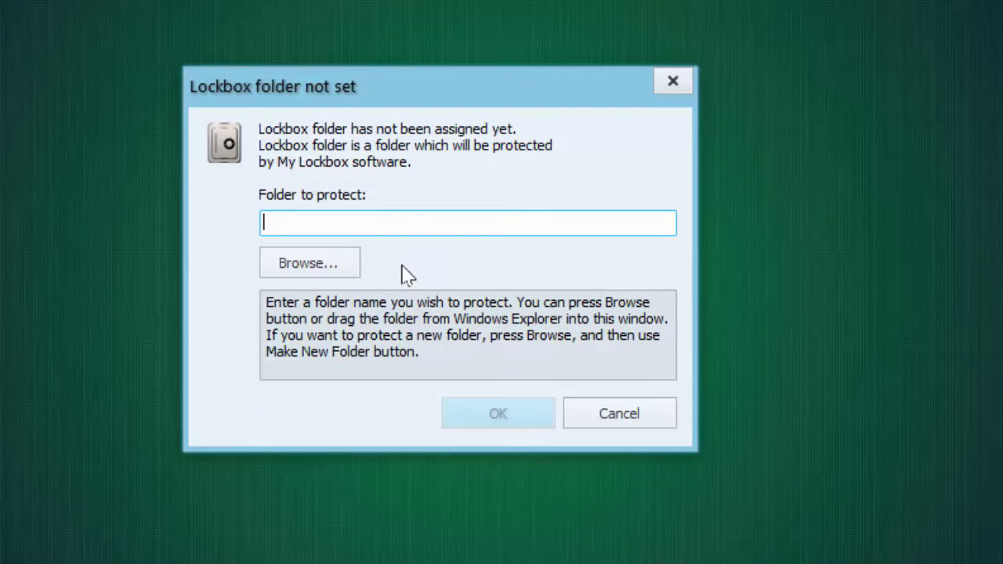
click(333, 271)
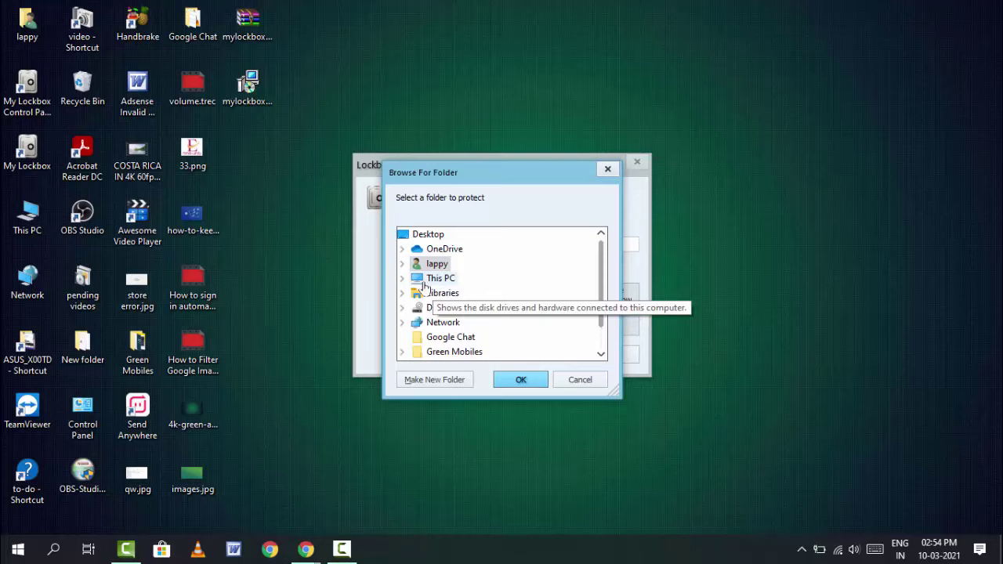
Expand This PC and Local Disk (C:) in the Browse For Folder tree.
click(425, 285)
double_click(482, 279)
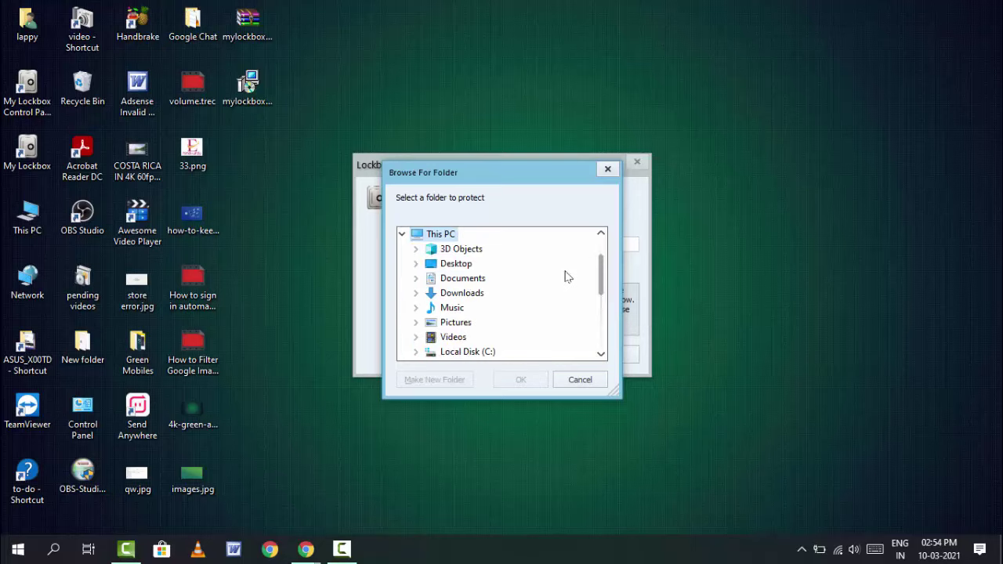
scroll(601, 274, down, 1)
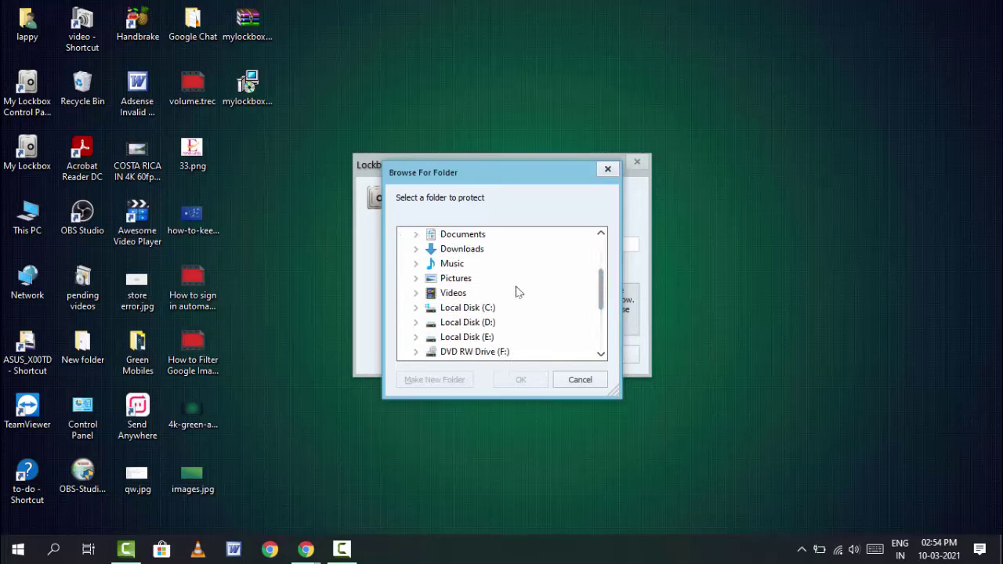
click(416, 308)
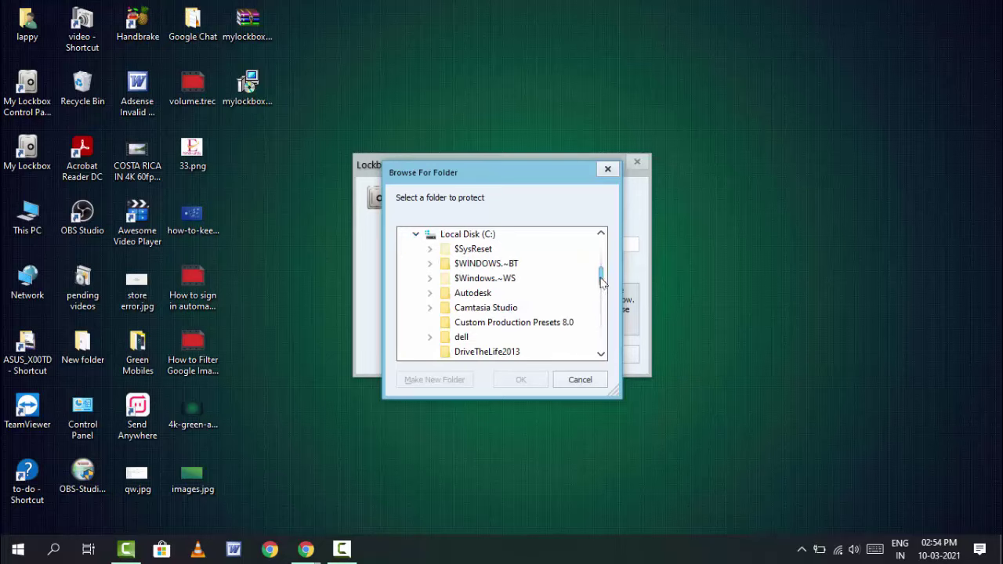
drag(601, 282, 600, 308)
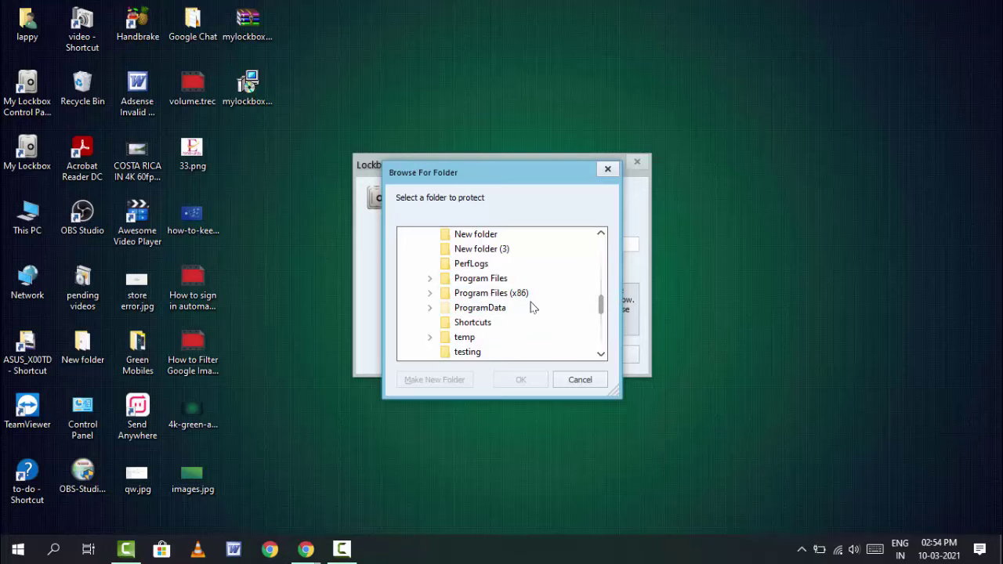
Choose C:\Program Files (x86)\Handbrake and confirm it as the lockbox folder.
click(429, 293)
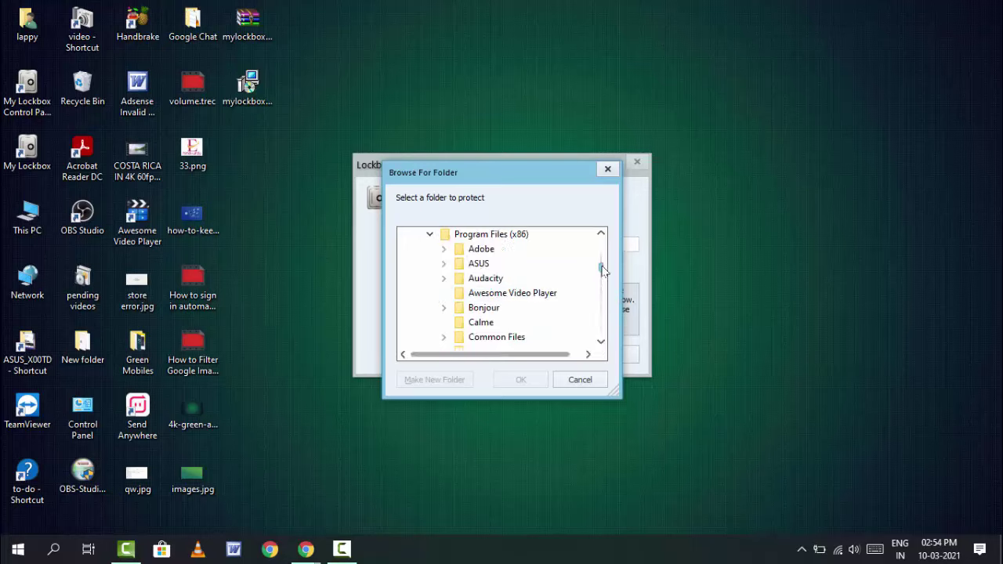
scroll(602, 271, down, 1)
drag(602, 270, 603, 278)
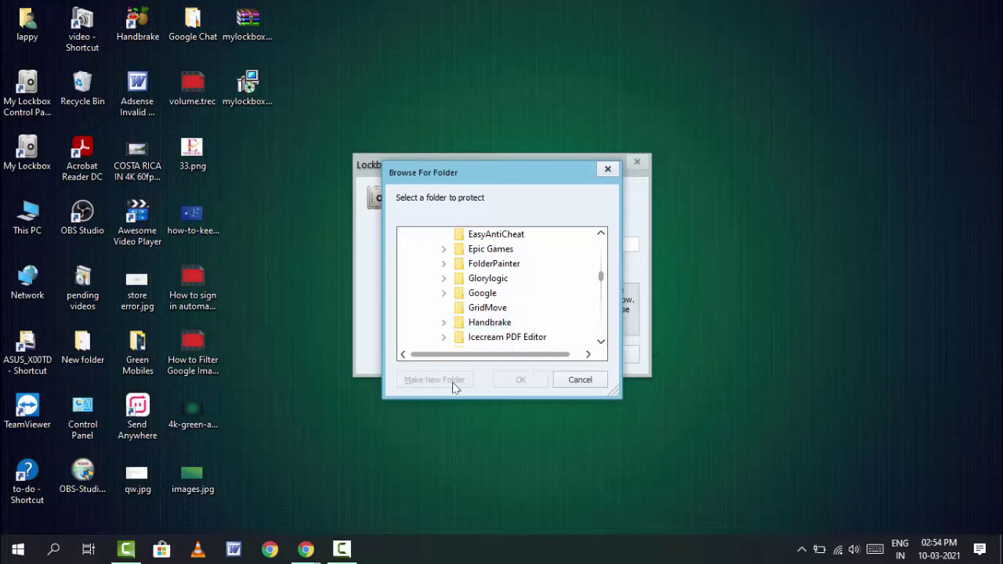
double_click(486, 323)
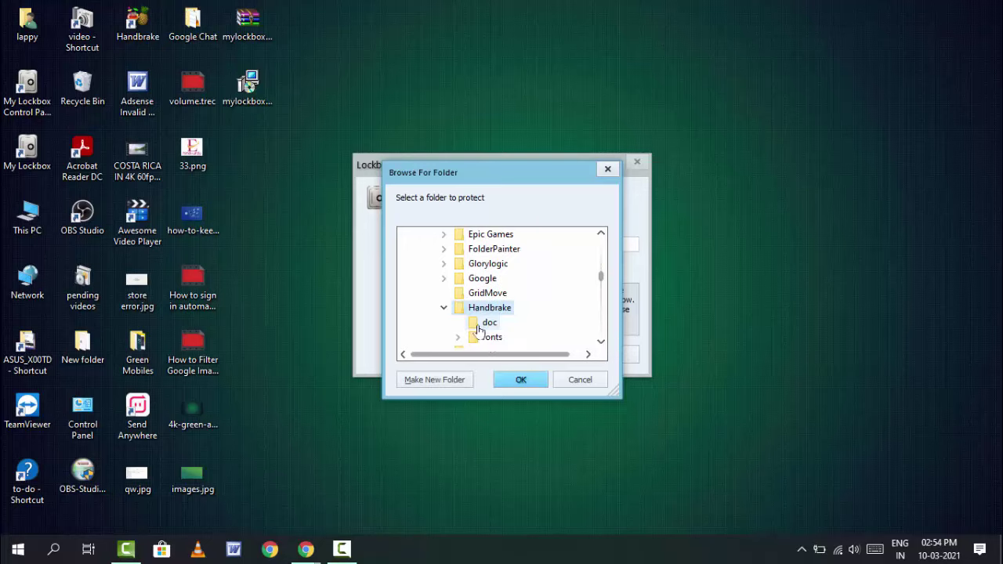
click(520, 387)
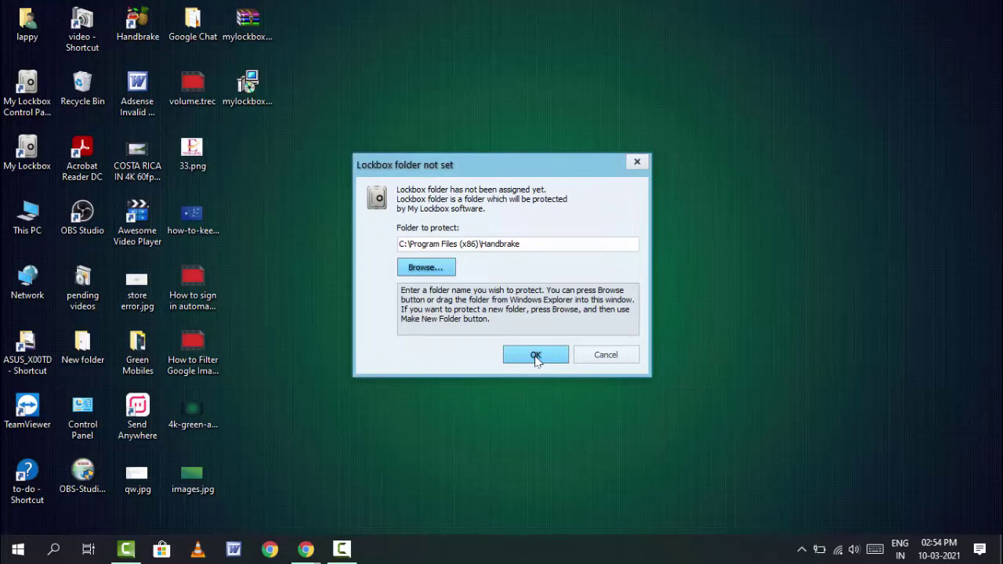
click(537, 358)
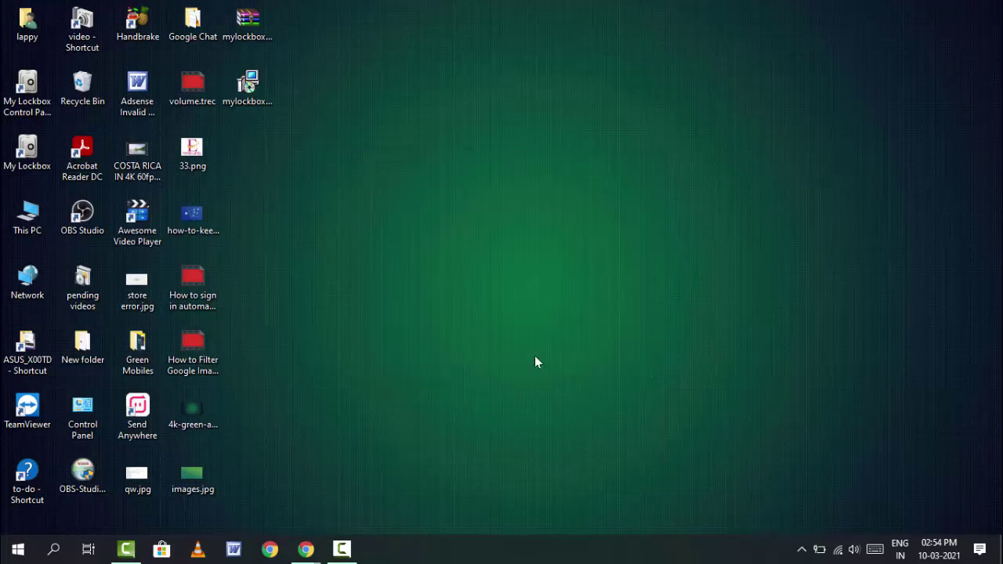
right_click(430, 65)
click(472, 110)
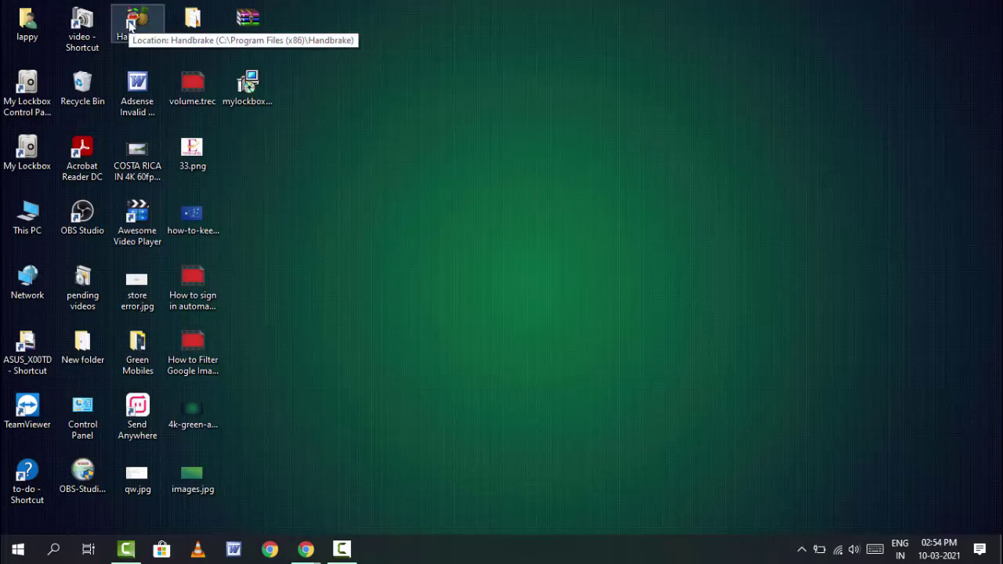
double_click(131, 24)
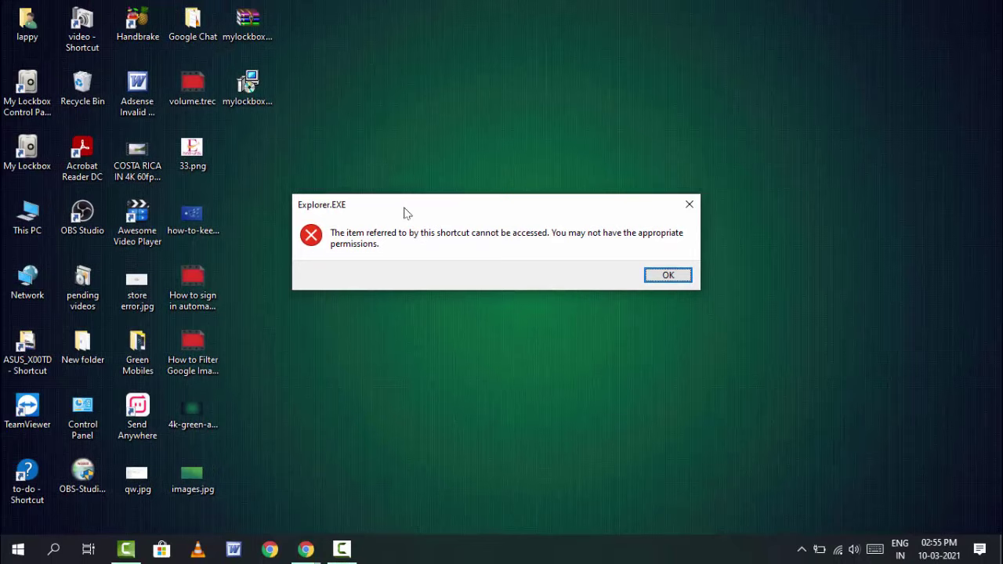
drag(405, 212, 411, 209)
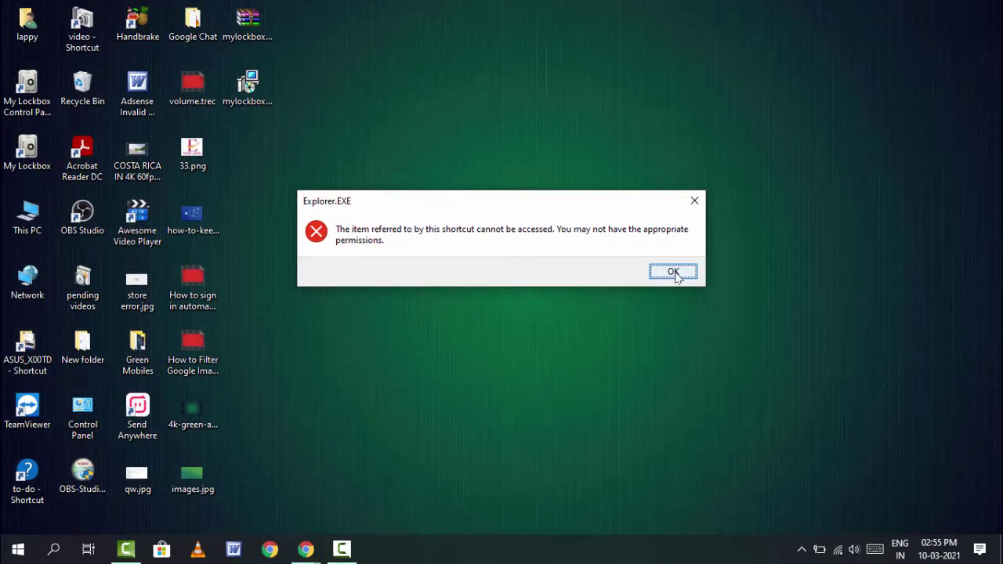
click(674, 273)
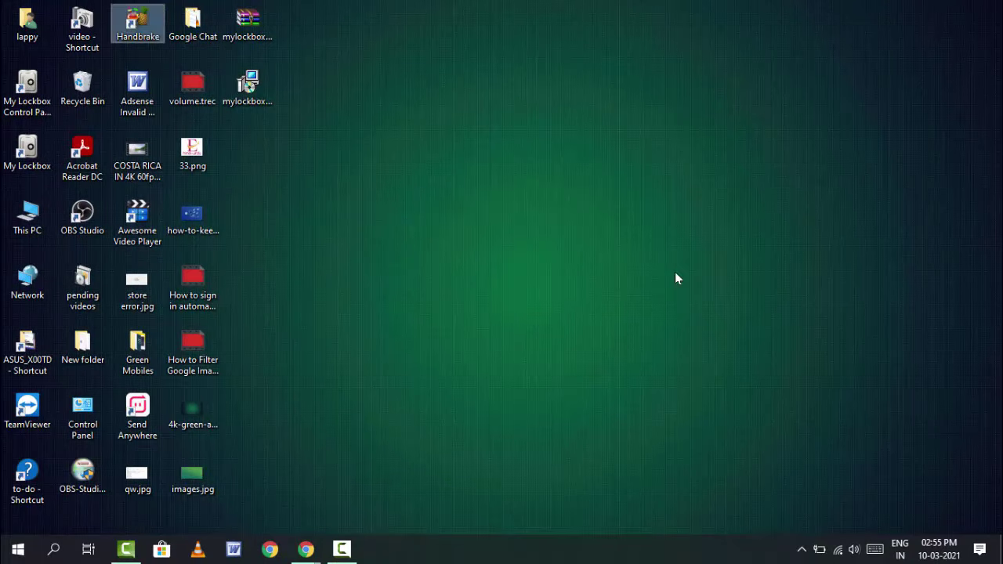
right_click(544, 151)
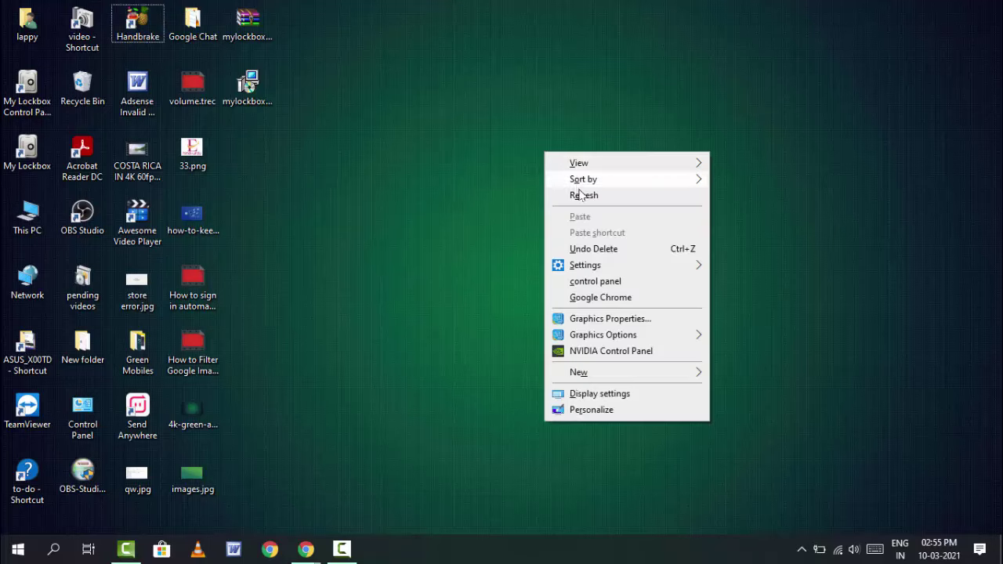
click(580, 193)
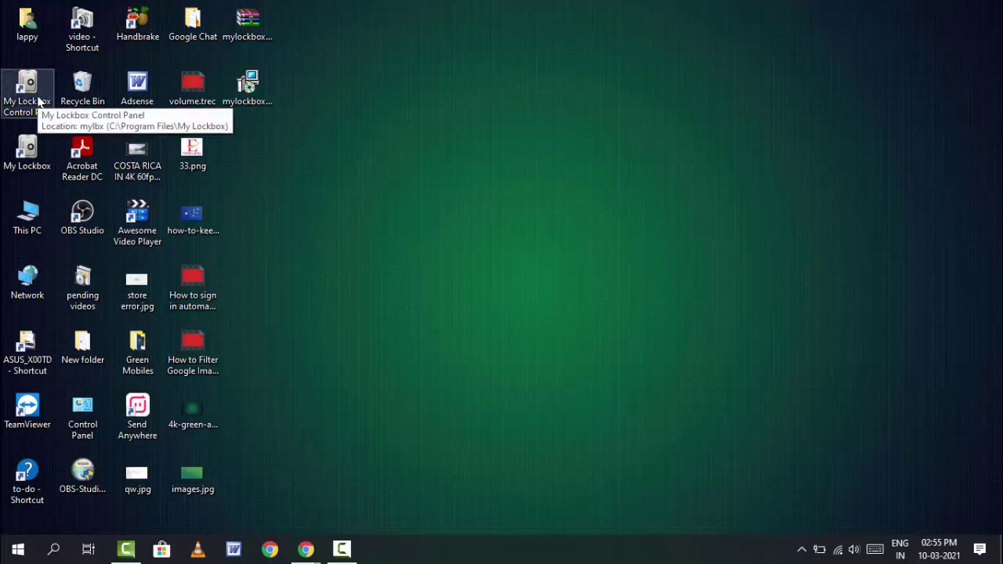
Log into My Lockbox Control Panel with the password, unlock Handbrake, and close the window.
double_click(38, 100)
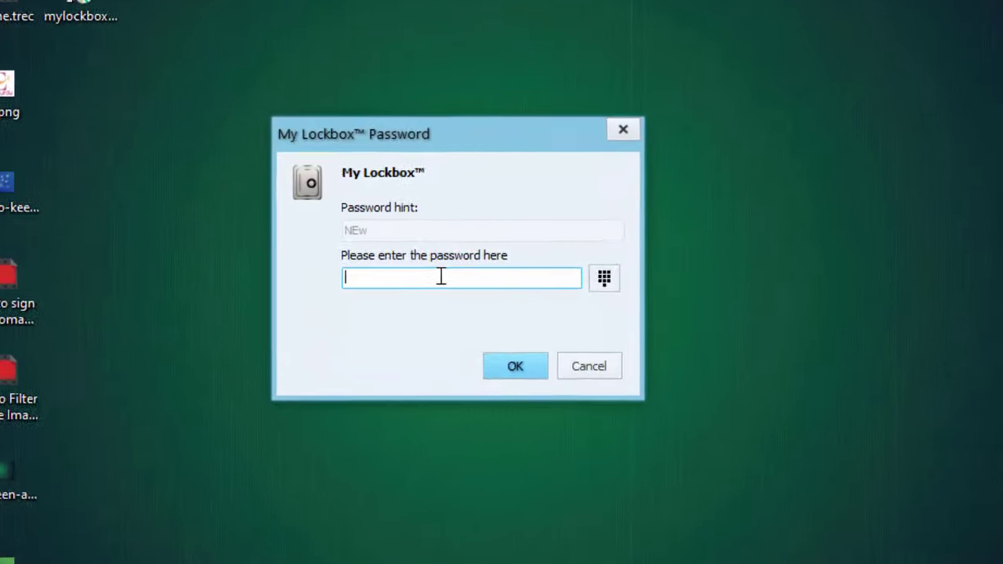
text(12345)
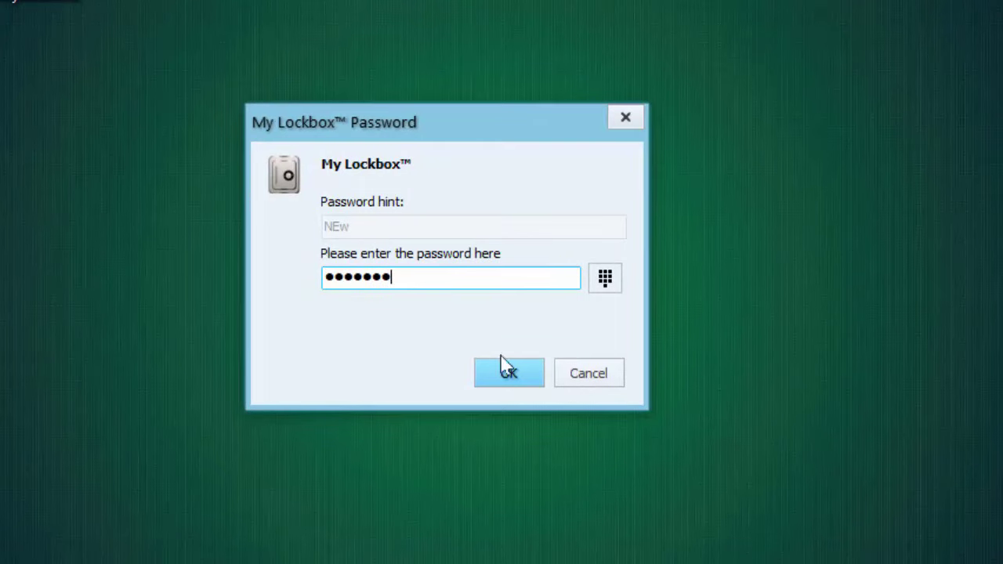
click(515, 379)
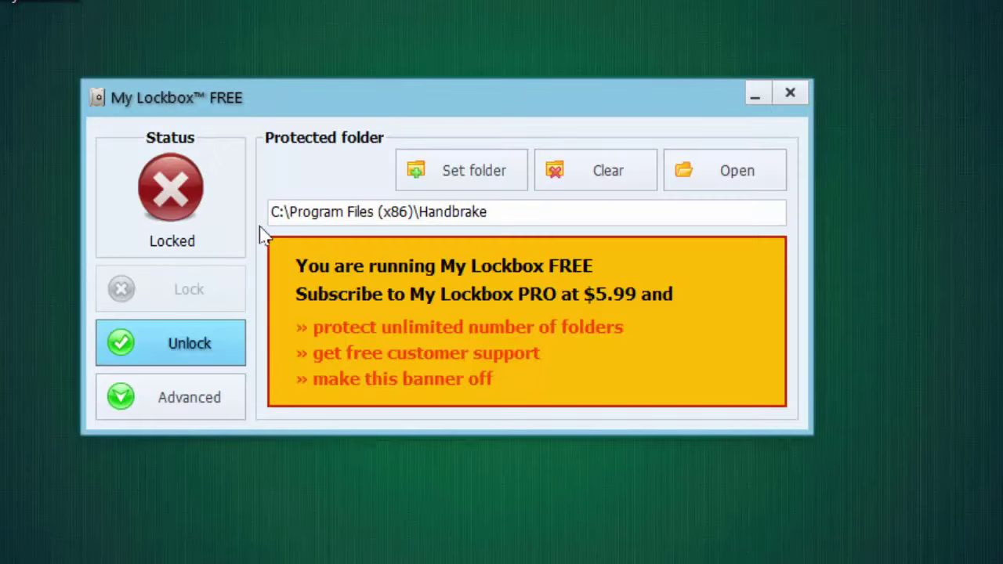
click(175, 195)
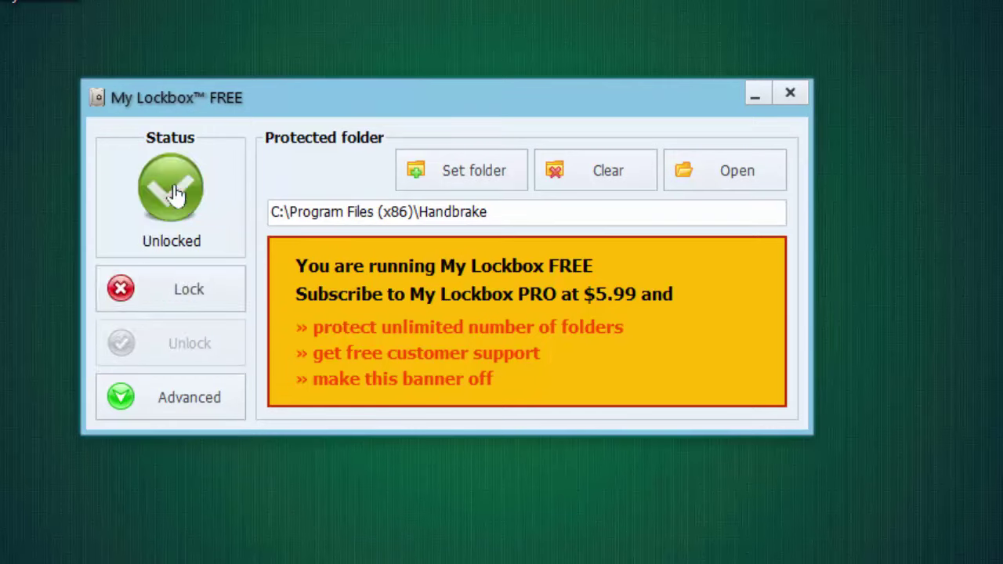
click(792, 95)
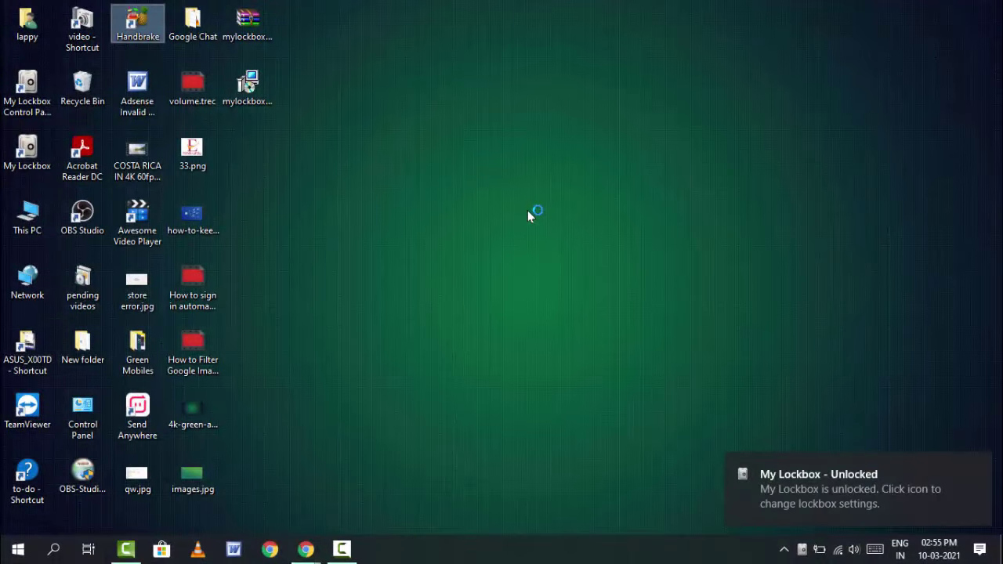
click(528, 210)
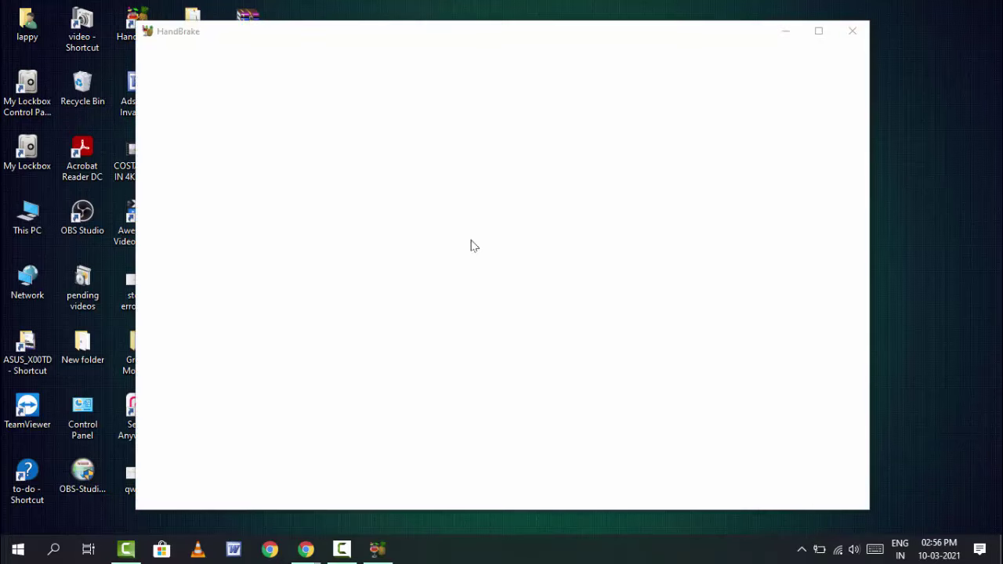
click(853, 30)
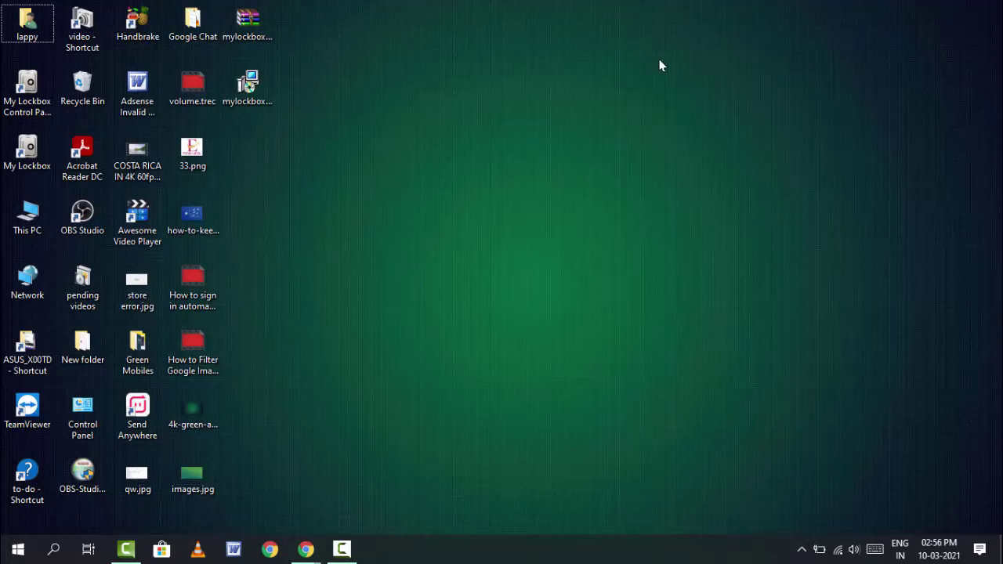
key(super)
text(cp)
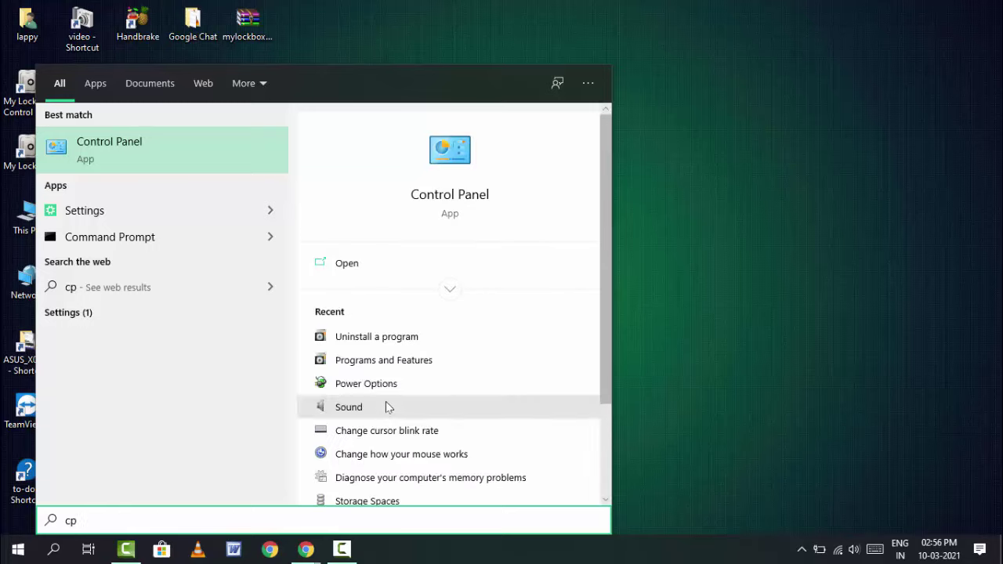
click(628, 312)
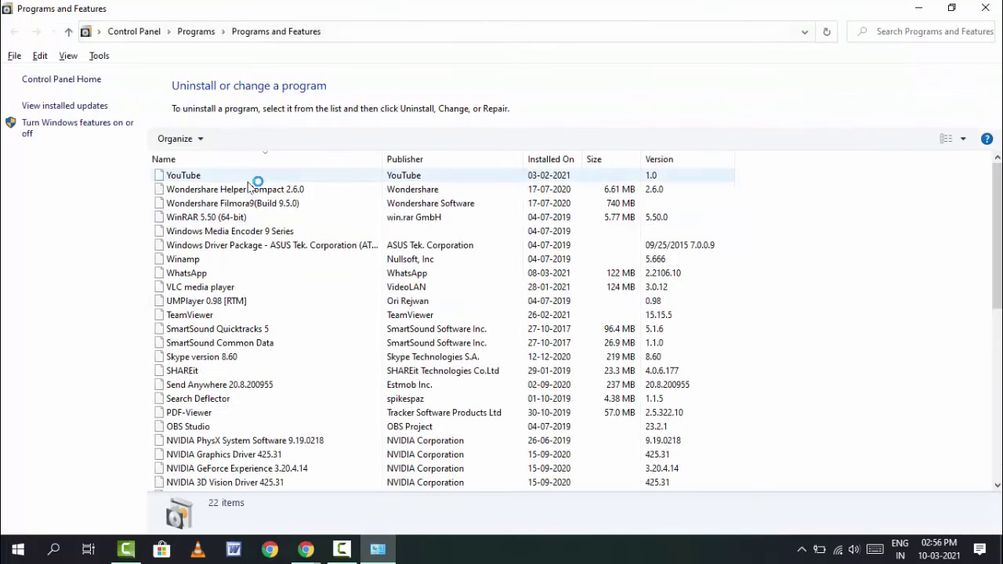
click(257, 180)
scroll(257, 181, down, 10)
click(257, 181)
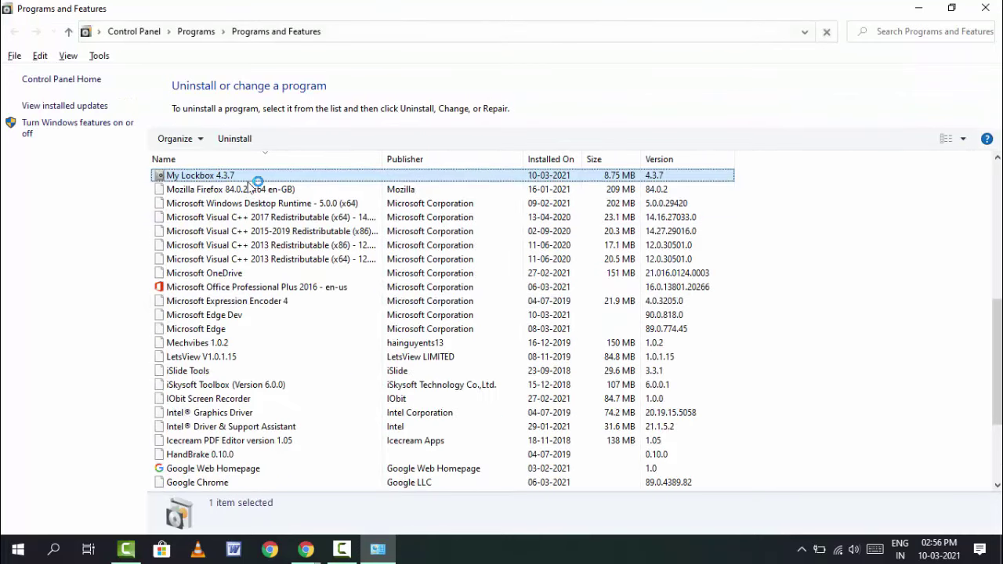
click(240, 138)
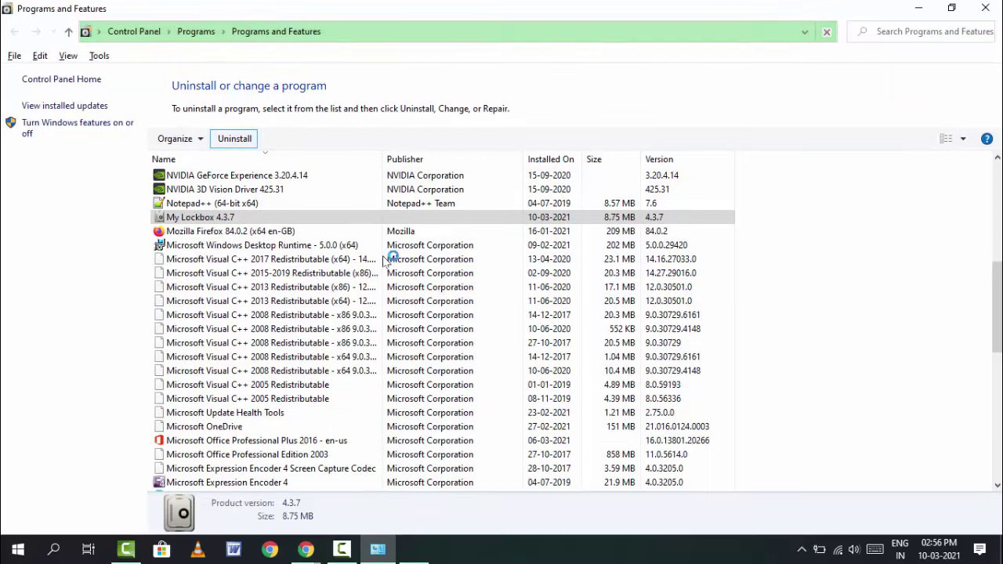
click(425, 376)
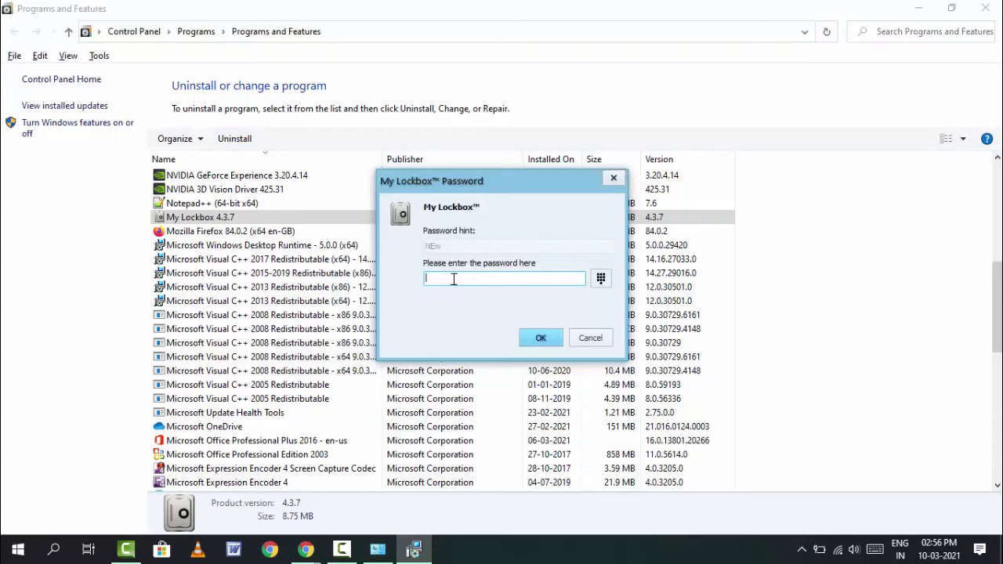
click(539, 339)
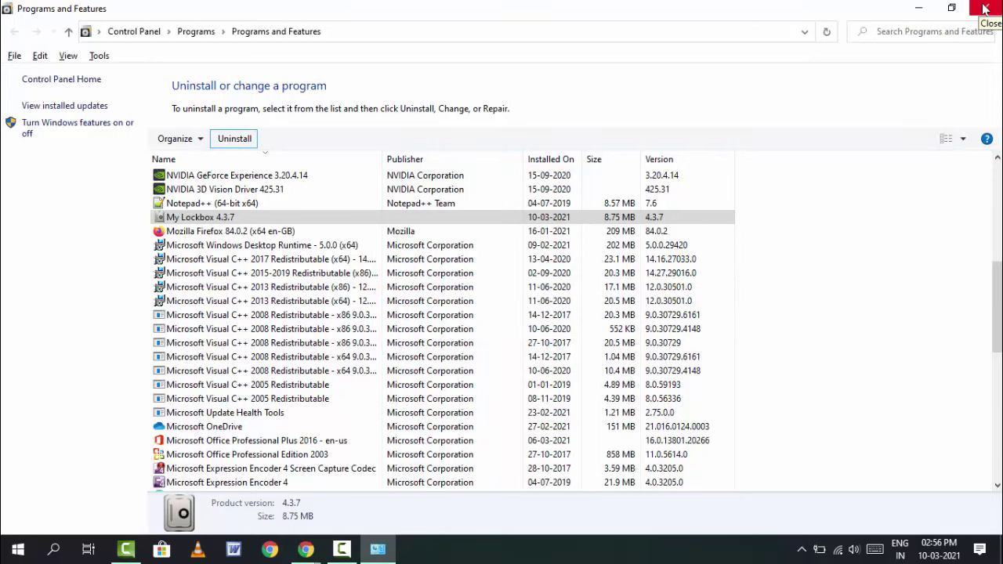
click(985, 7)
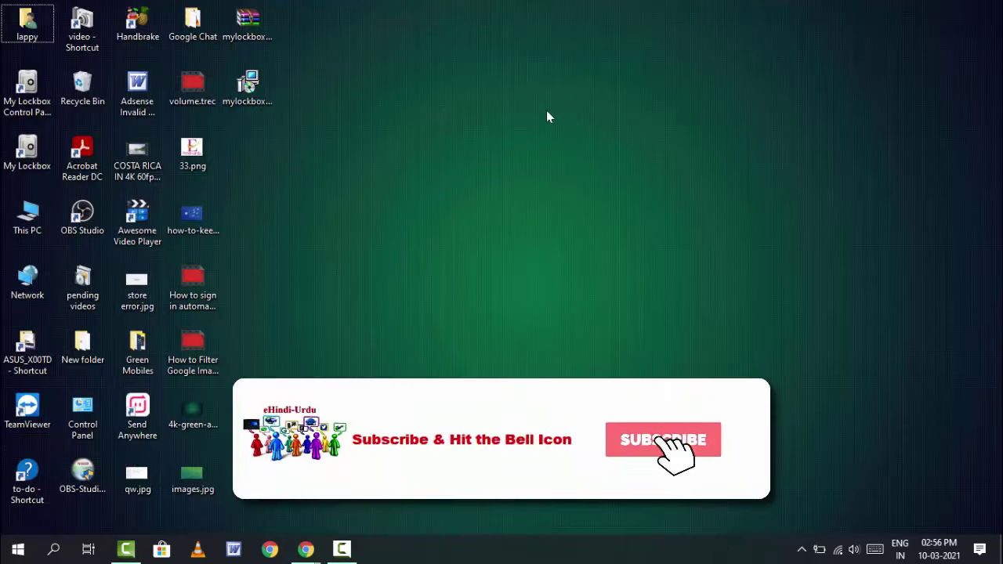